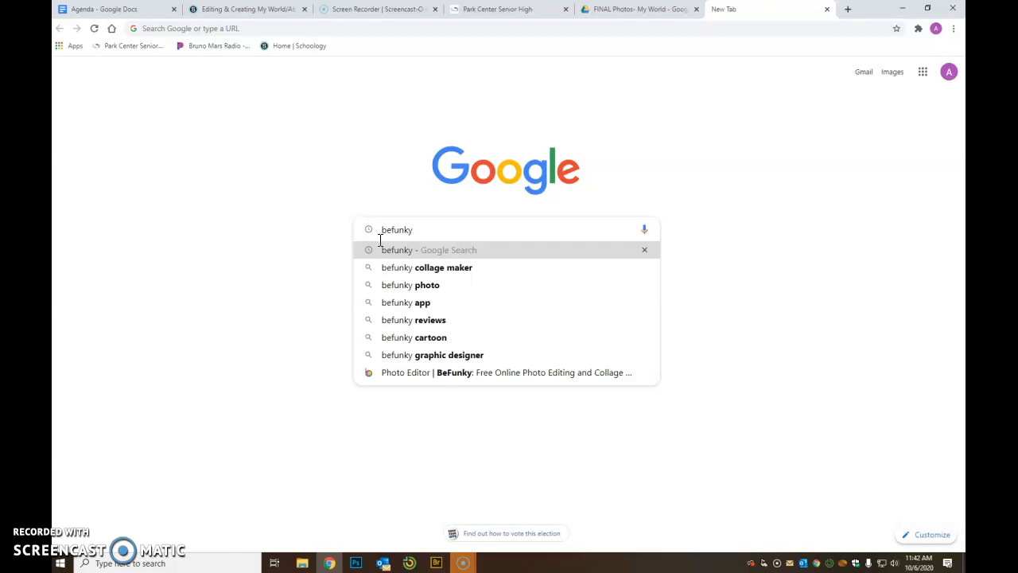
# - Search Google for 'befunky'
pyautogui.press('Return')
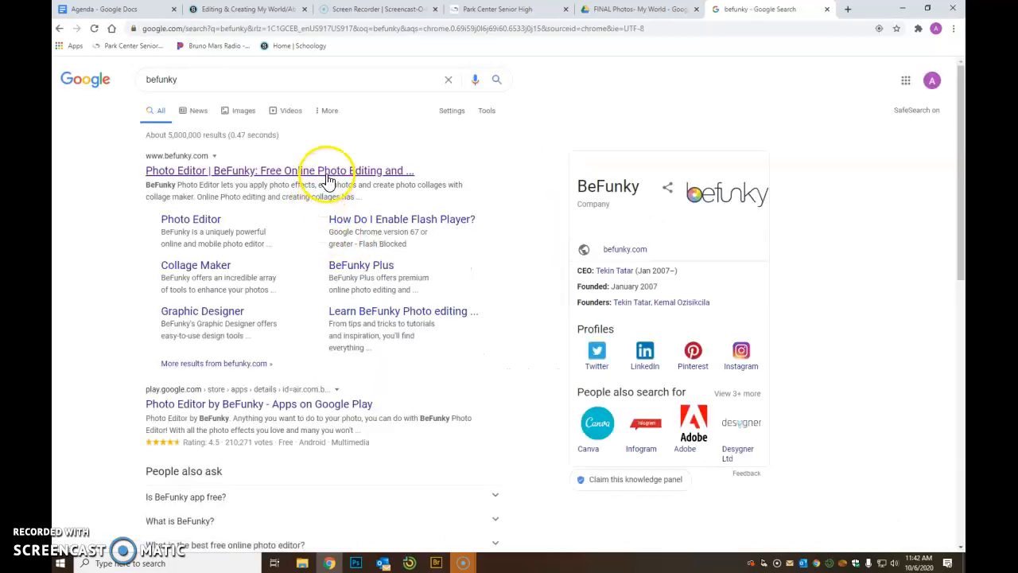
# - Open the BeFunky site from the results and launch Collage Maker from the Create menu
pyautogui.click(284, 172)
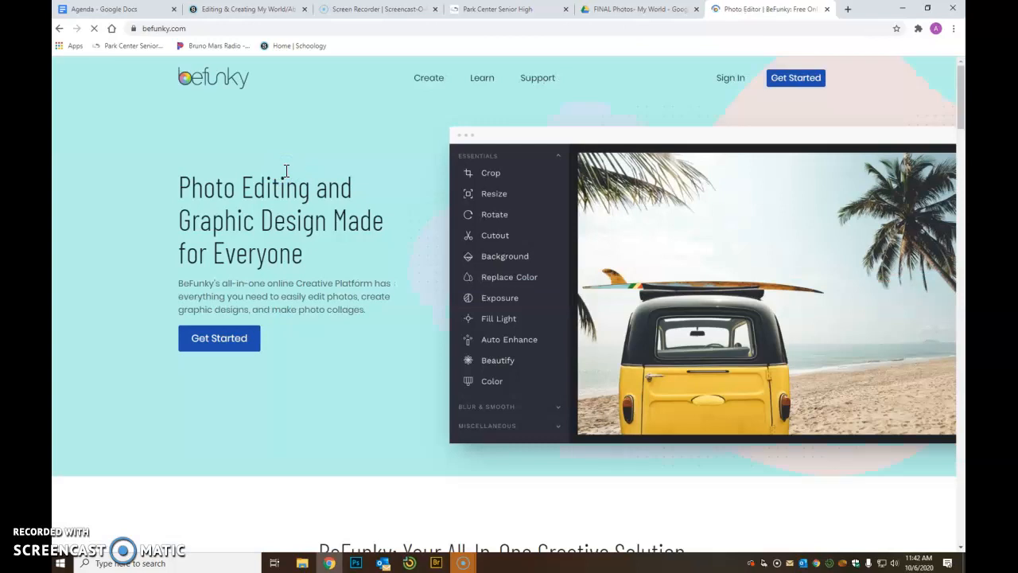
pyautogui.moveTo(435, 81)
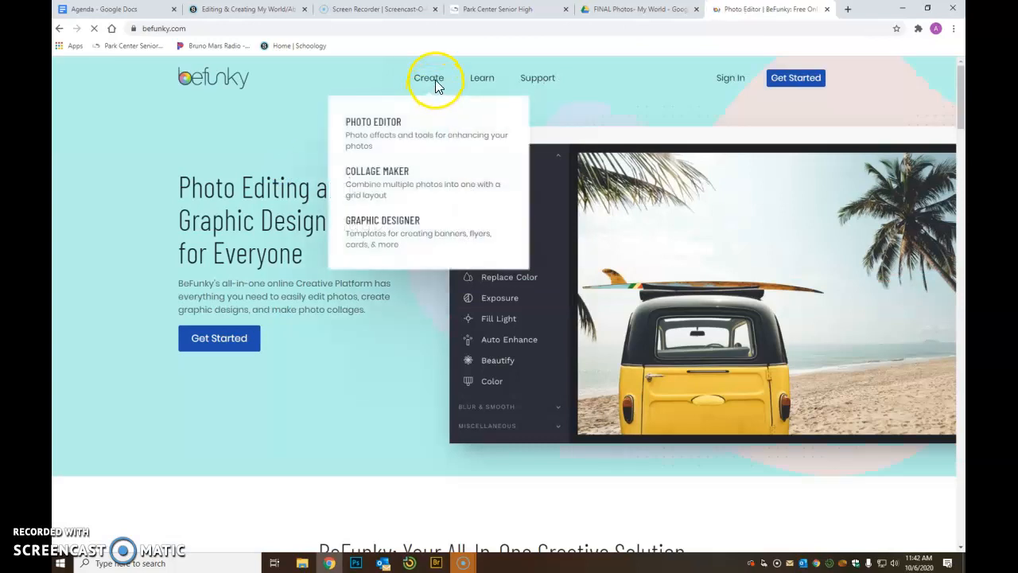
pyautogui.click(402, 171)
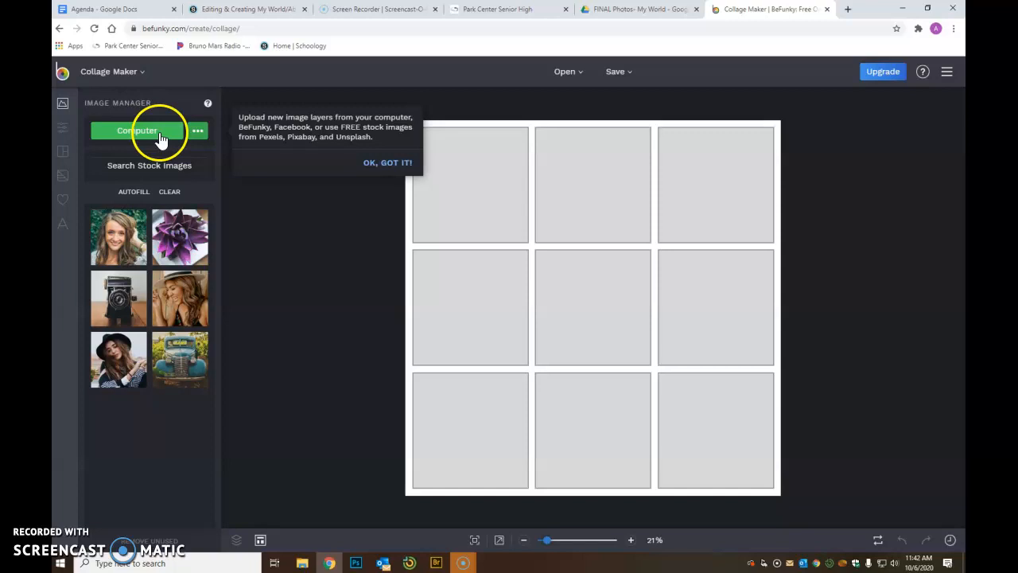
# - Preview several Featured layout presets, including wide, premium and six-cell mixed-size layouts
pyautogui.click(64, 151)
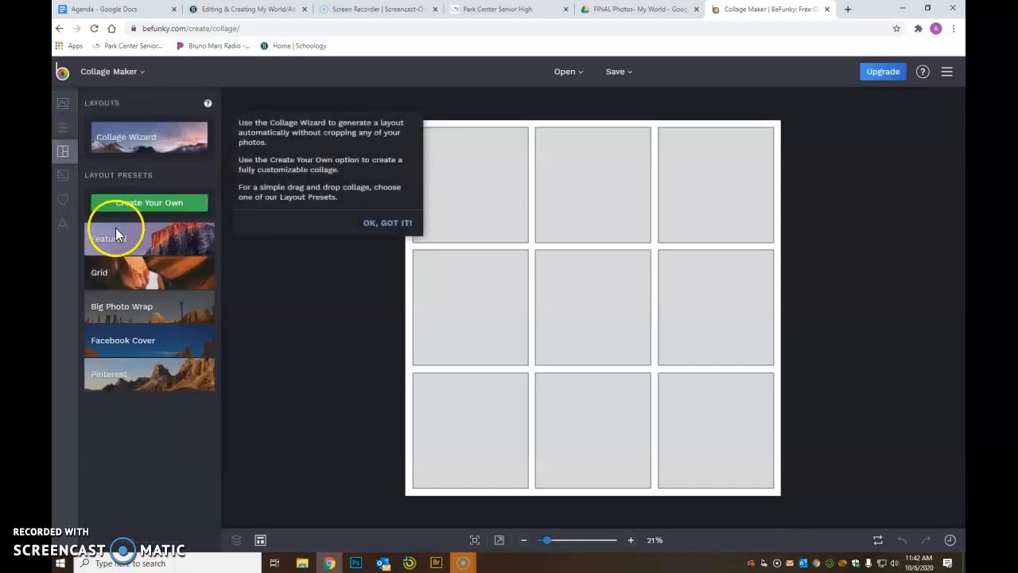
pyautogui.click(125, 239)
pyautogui.click(126, 177)
pyautogui.click(164, 187)
pyautogui.click(201, 149)
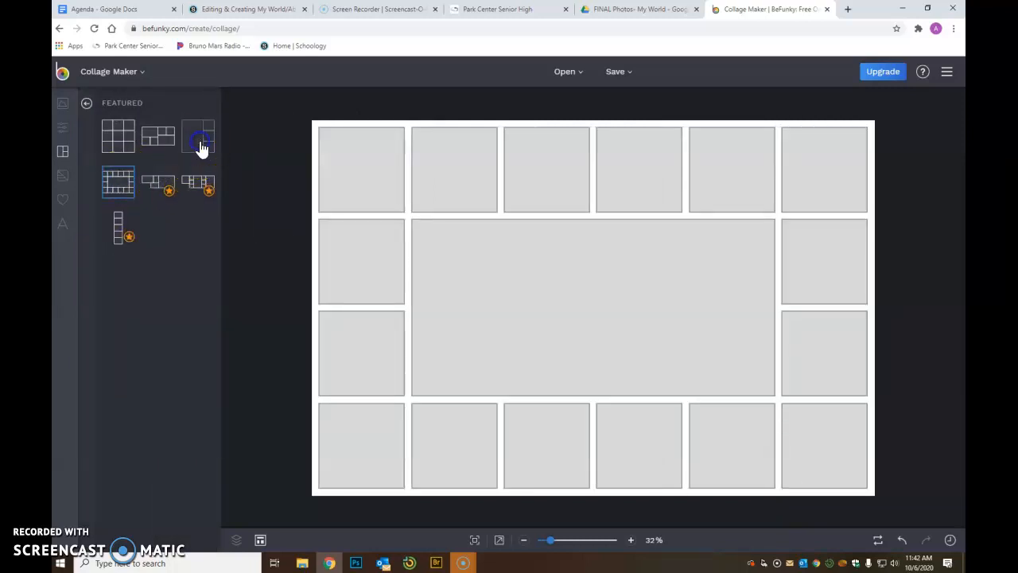
pyautogui.click(165, 146)
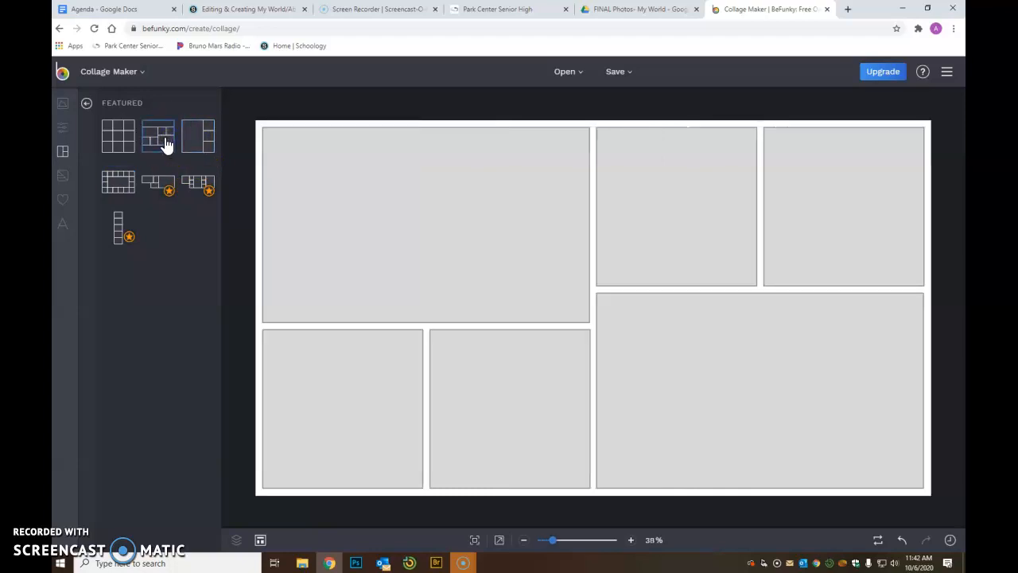
# - Settle on the wide border layout with one large centre cell
pyautogui.click(561, 401)
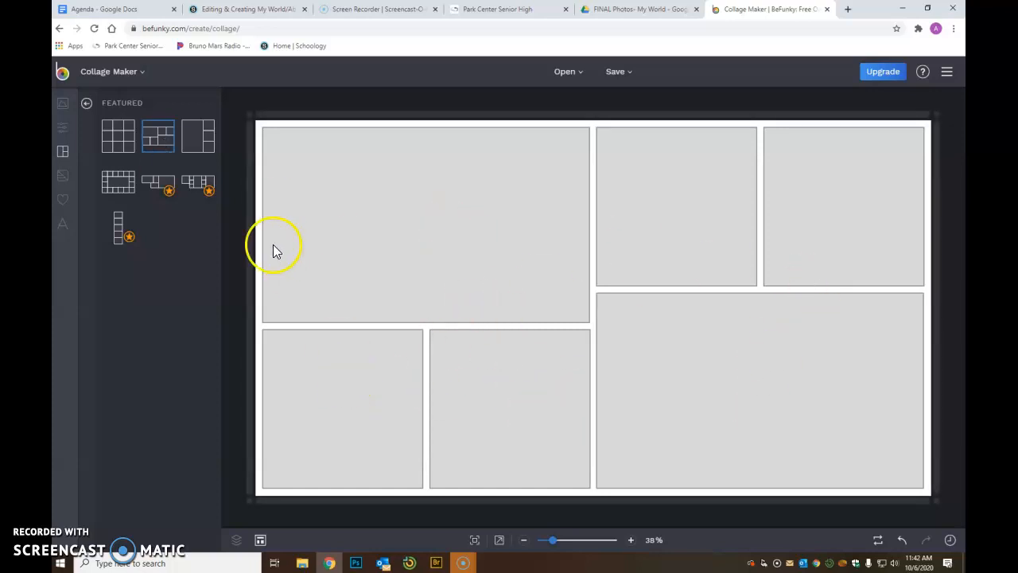
pyautogui.click(122, 144)
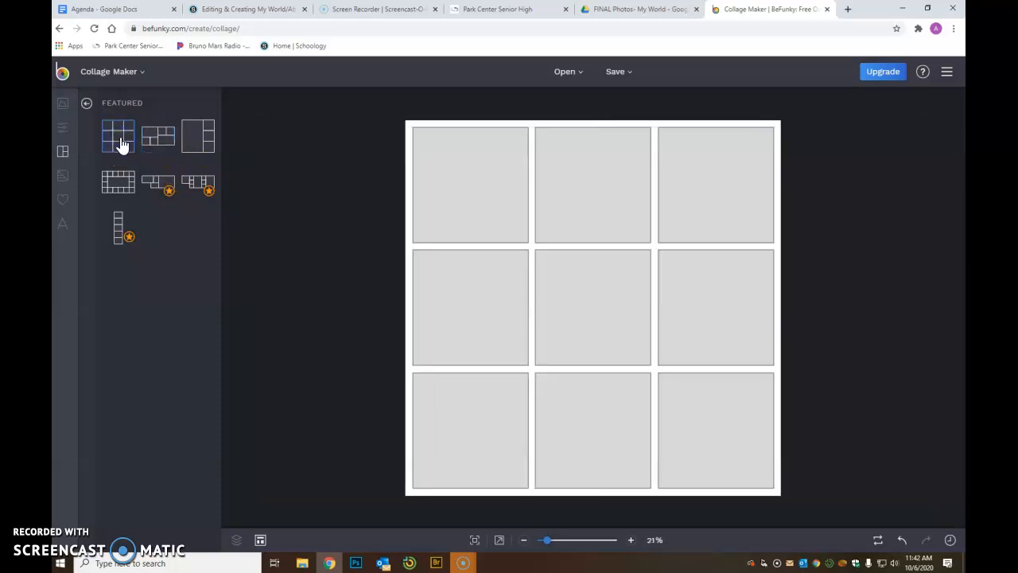
pyautogui.click(123, 188)
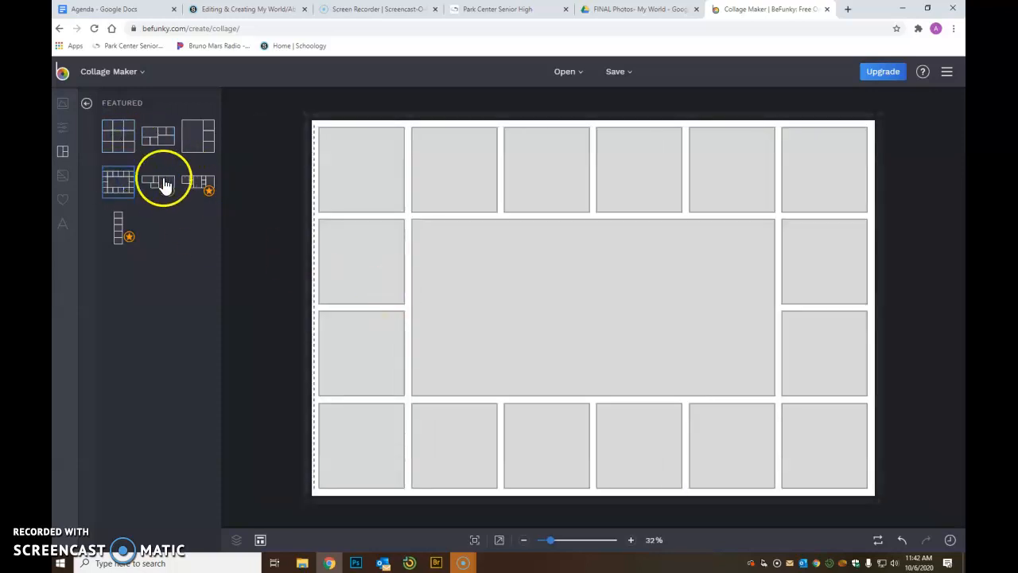
pyautogui.click(62, 174)
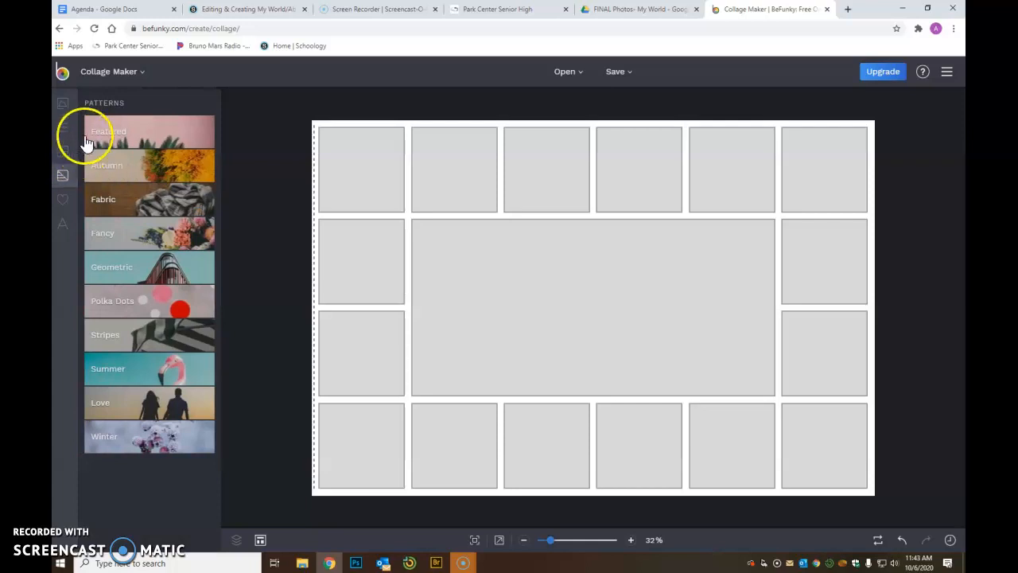
# - Switch the collage to the 3x3 grid from the Grid presets, after briefly trying 4x4
pyautogui.click(64, 127)
pyautogui.click(62, 108)
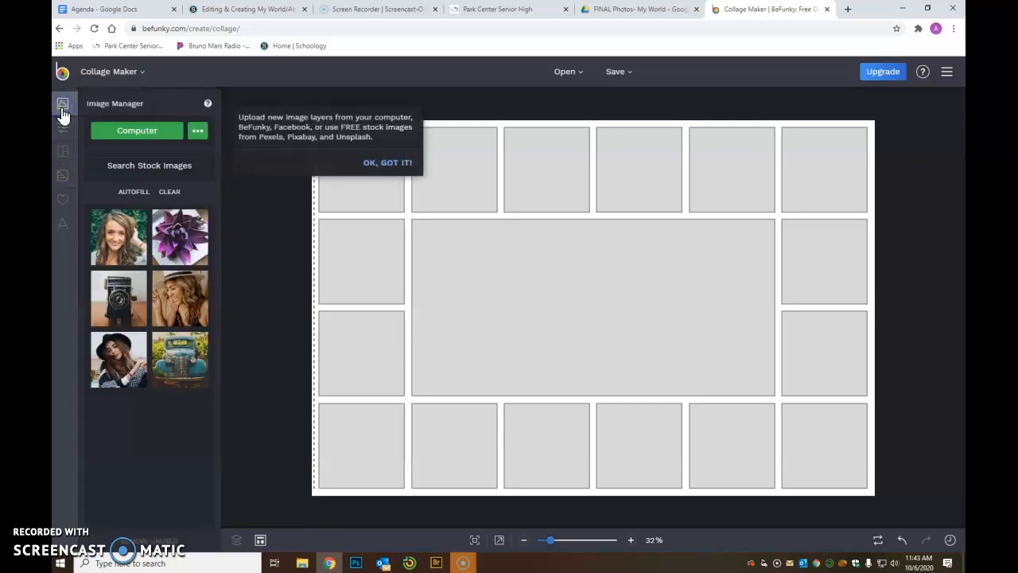
pyautogui.click(63, 151)
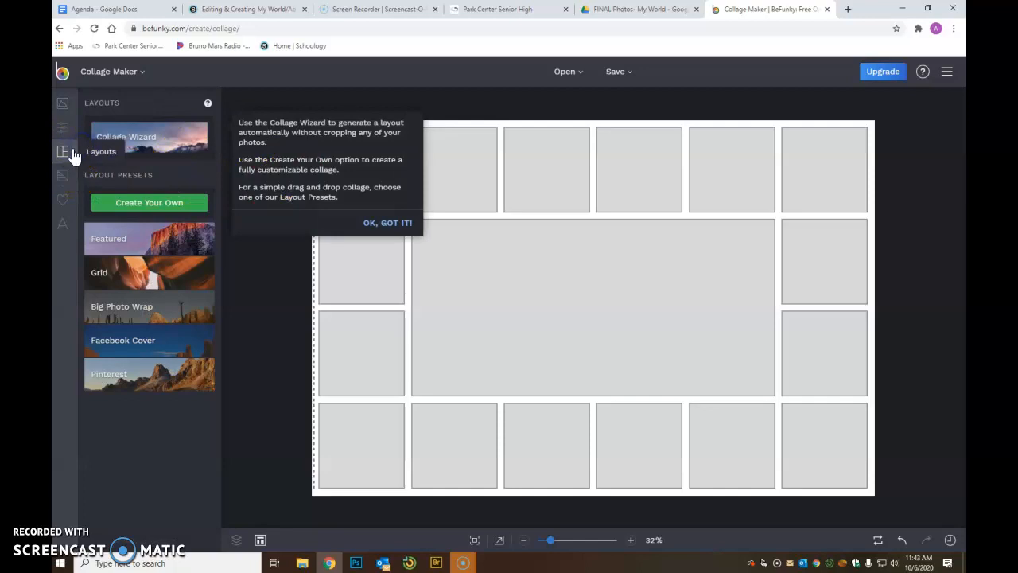
pyautogui.click(112, 280)
pyautogui.click(125, 278)
pyautogui.click(155, 310)
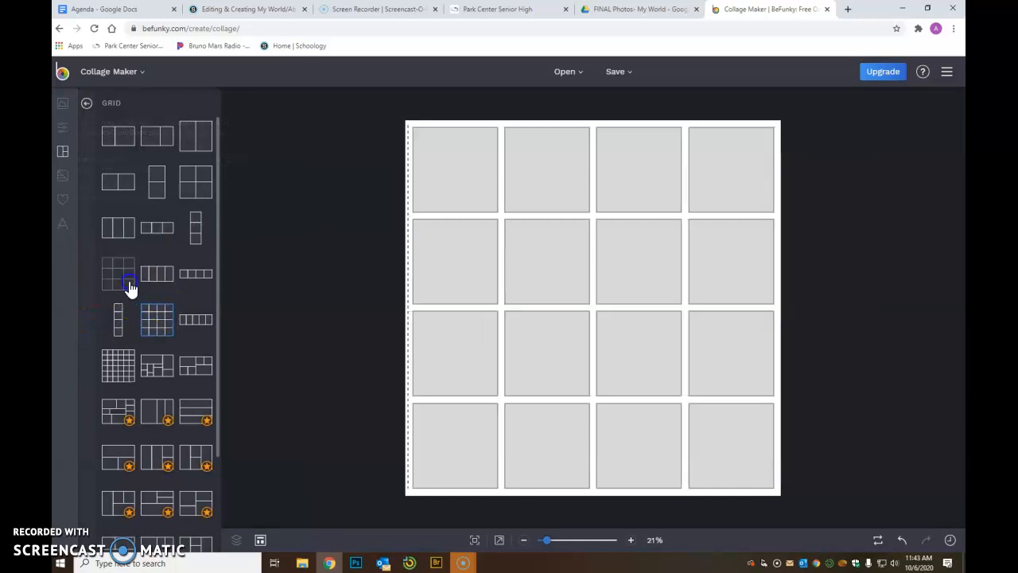
pyautogui.click(129, 287)
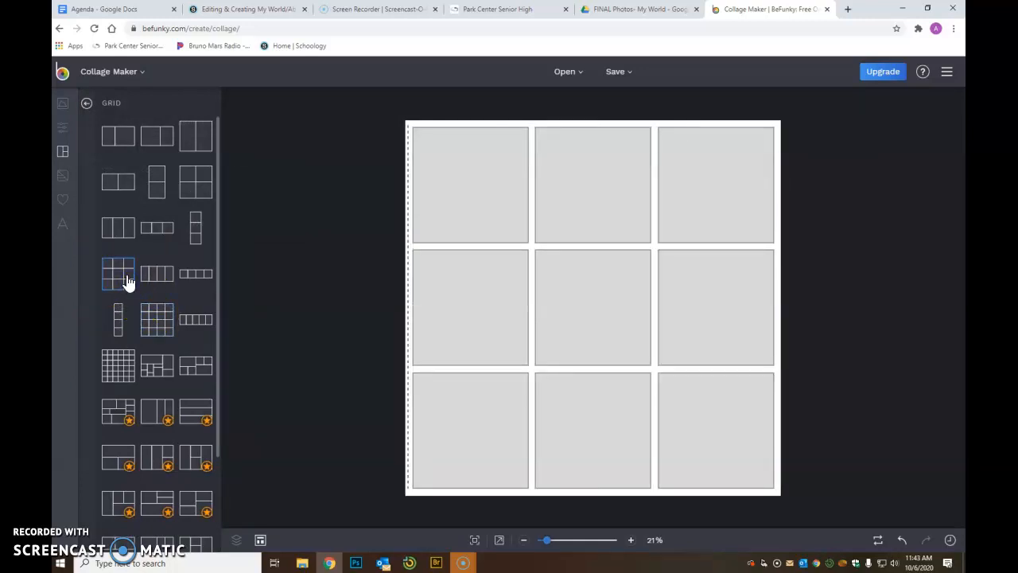
pyautogui.click(79, 106)
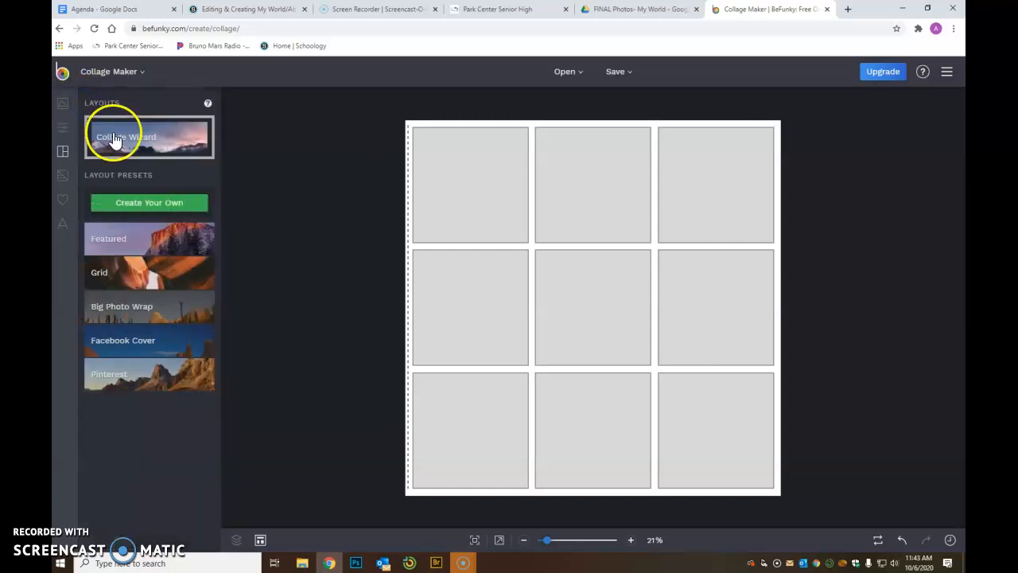
pyautogui.click(65, 106)
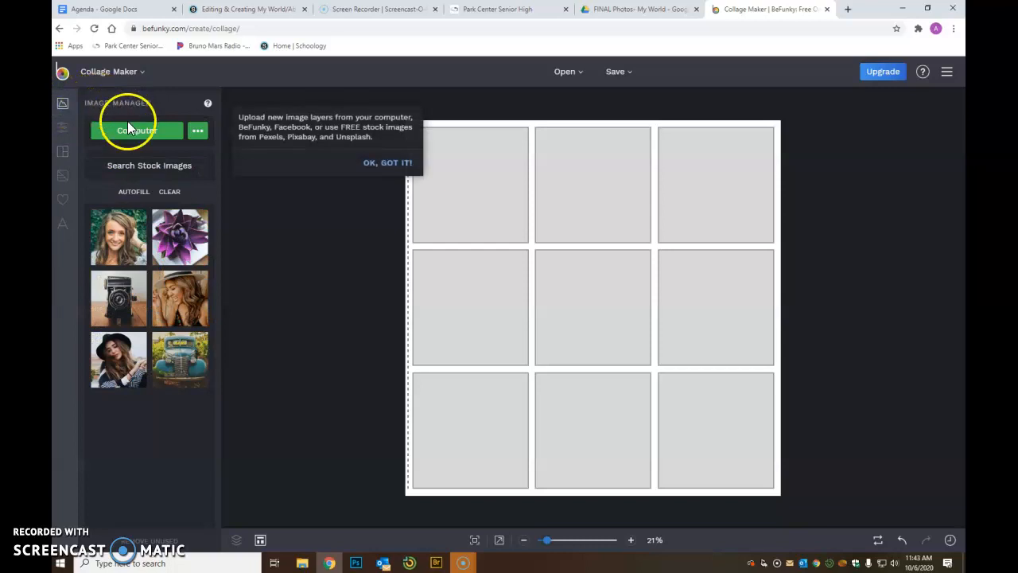
# - Browse the Park Center Senior Save drive to the FINAL Photos- My World folder for upload
pyautogui.click(130, 132)
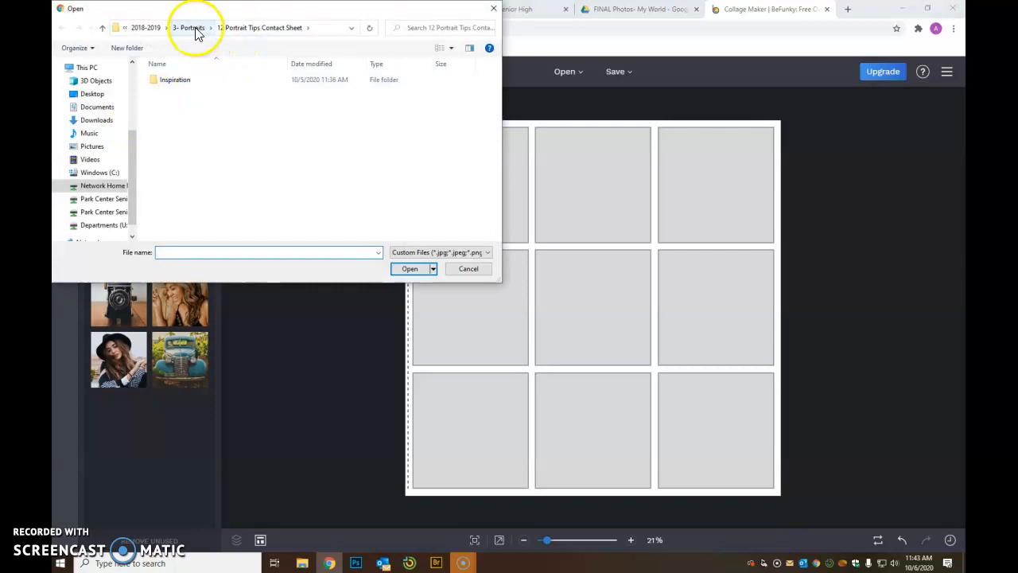
pyautogui.click(107, 211)
pyautogui.scroll(-3, 199, 211)
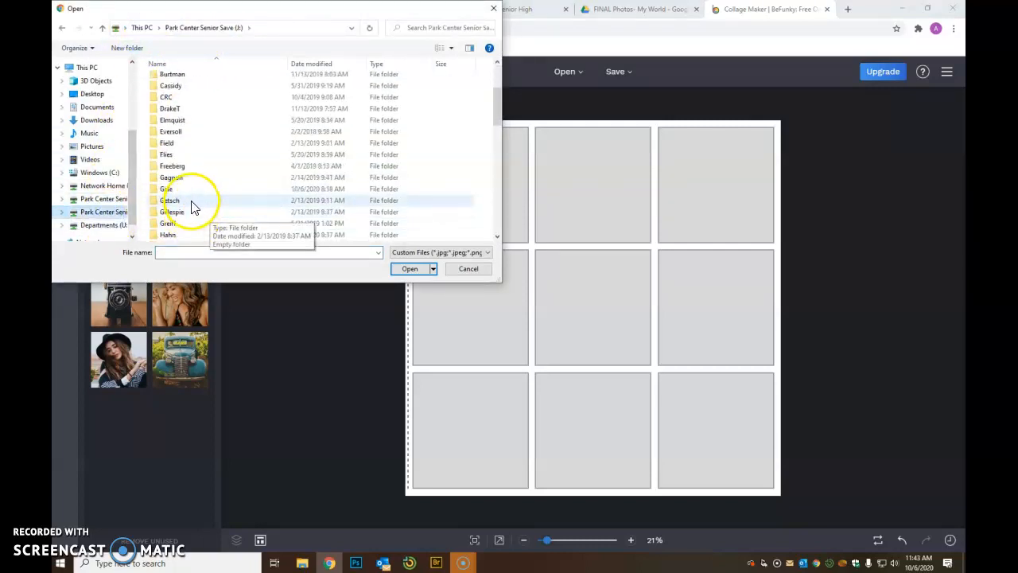
pyautogui.doubleClick(190, 189)
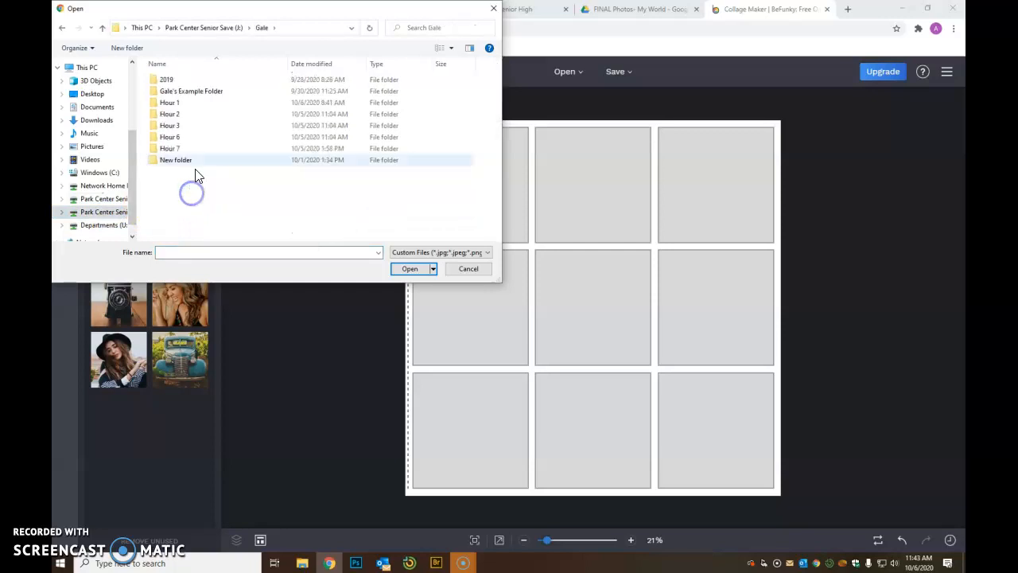
pyautogui.doubleClick(194, 94)
pyautogui.doubleClick(193, 93)
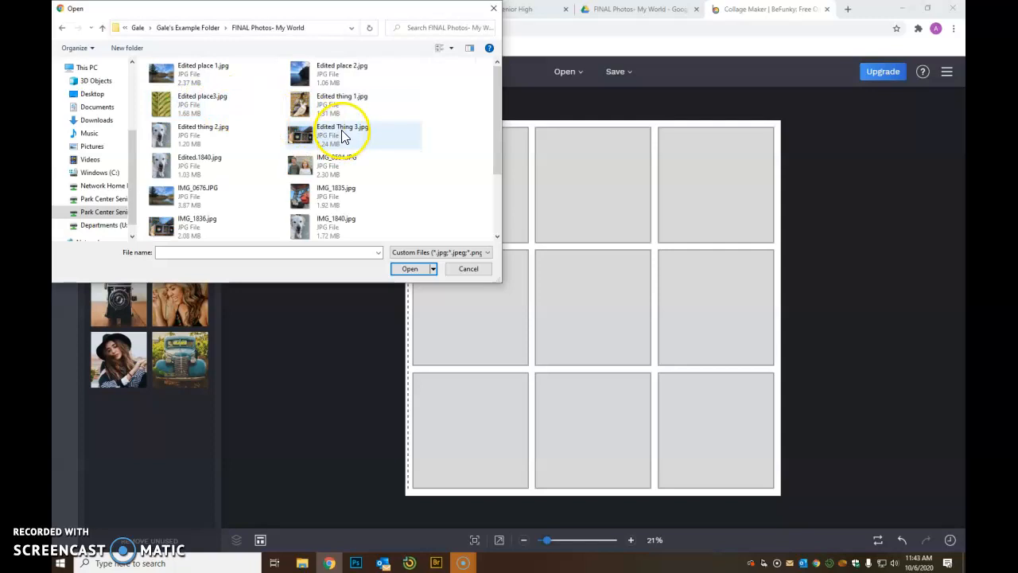
# - Upload Edited place 1, place 2, place3, Edited.1840, thing 1 and Thing 3
pyautogui.click(210, 74)
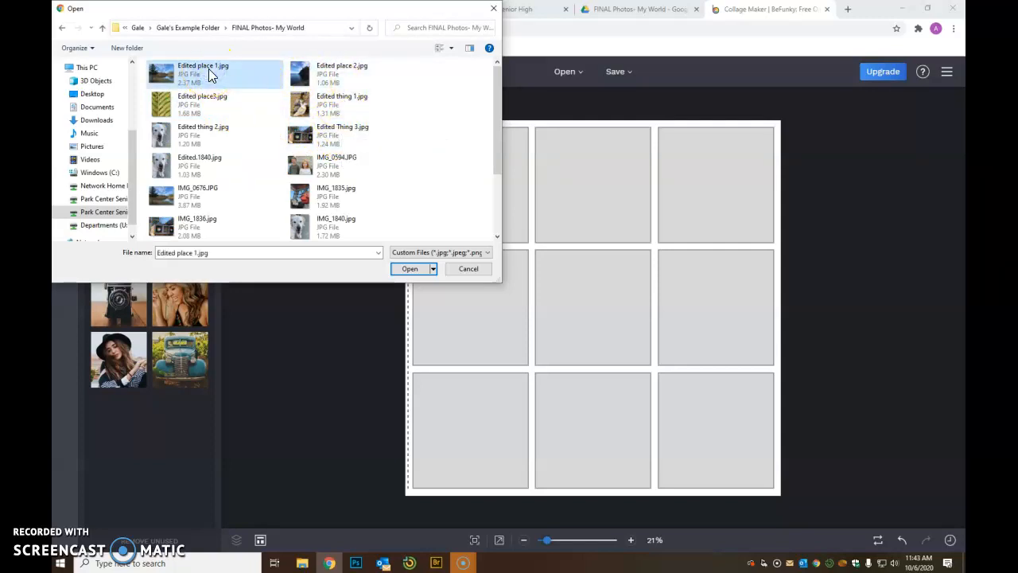
pyautogui.keyDown('ctrl'); pyautogui.click(310, 76); pyautogui.keyUp('ctrl')
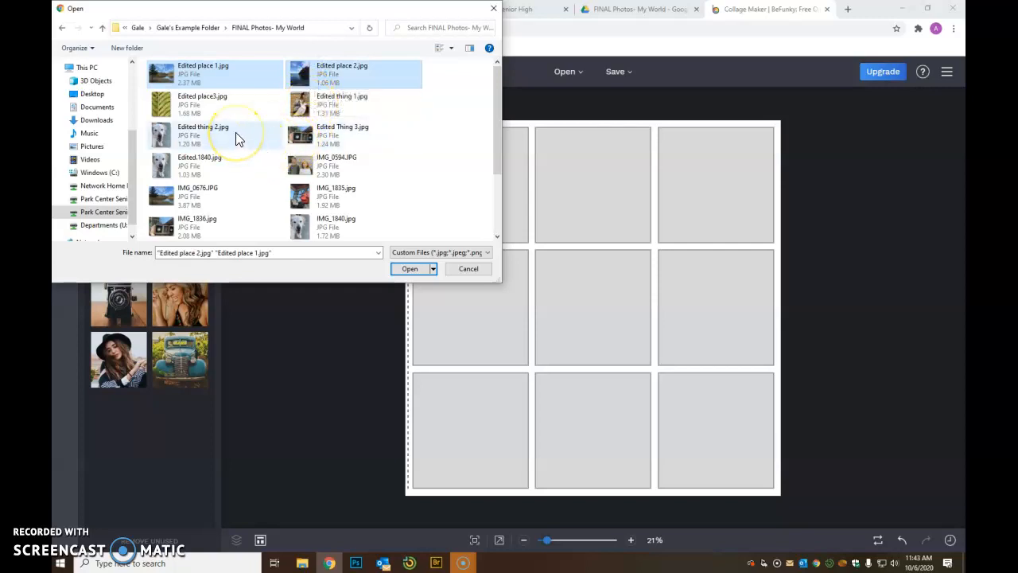
pyautogui.keyDown('ctrl'); pyautogui.click(214, 106); pyautogui.keyUp('ctrl')
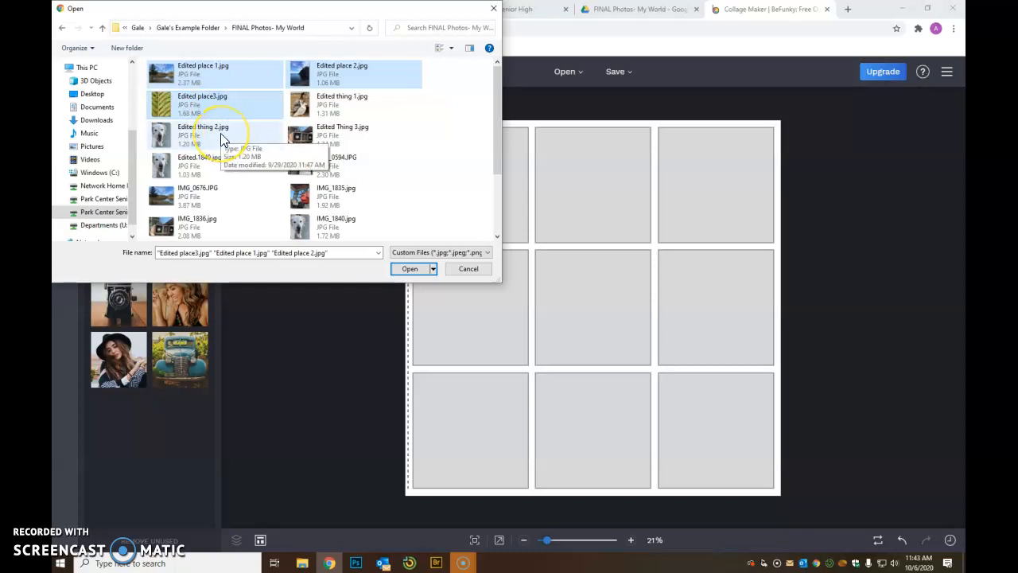
pyautogui.keyDown('ctrl'); pyautogui.click(194, 163); pyautogui.keyUp('ctrl')
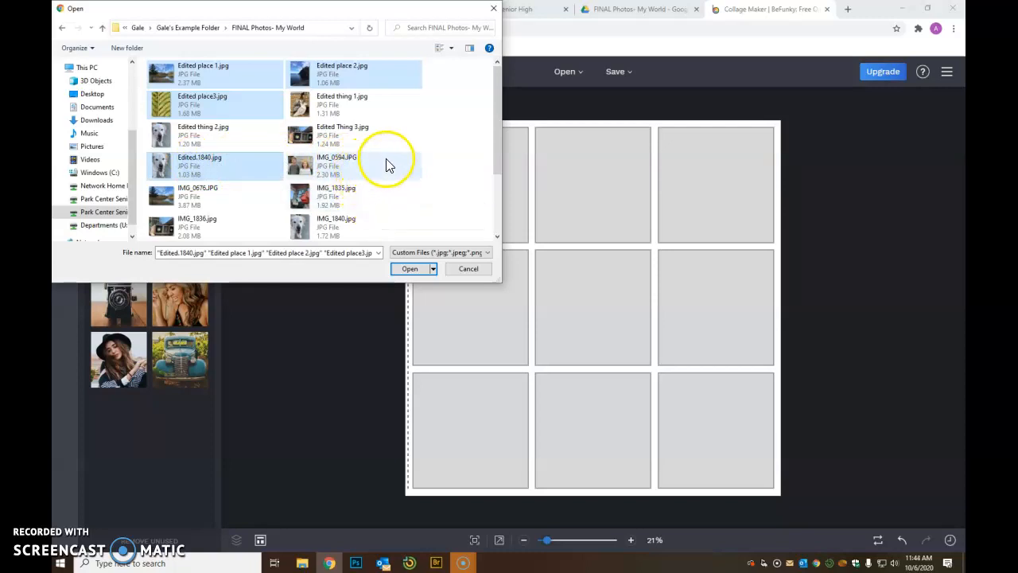
pyautogui.keyDown('ctrl'); pyautogui.click(347, 103); pyautogui.keyUp('ctrl')
pyautogui.keyDown('ctrl'); pyautogui.click(344, 132); pyautogui.keyUp('ctrl')
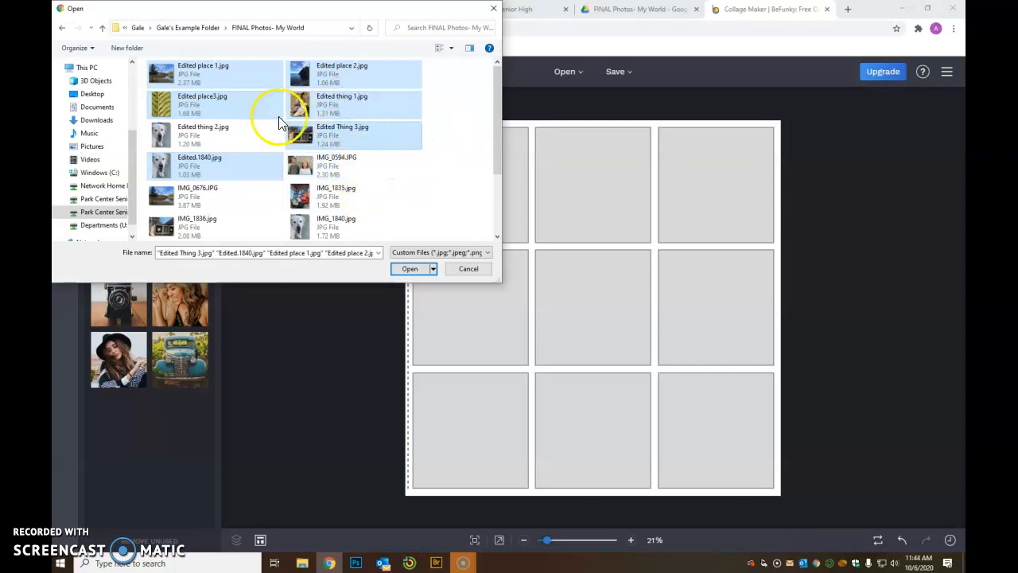
pyautogui.moveTo(497, 134); pyautogui.dragTo(498, 199)
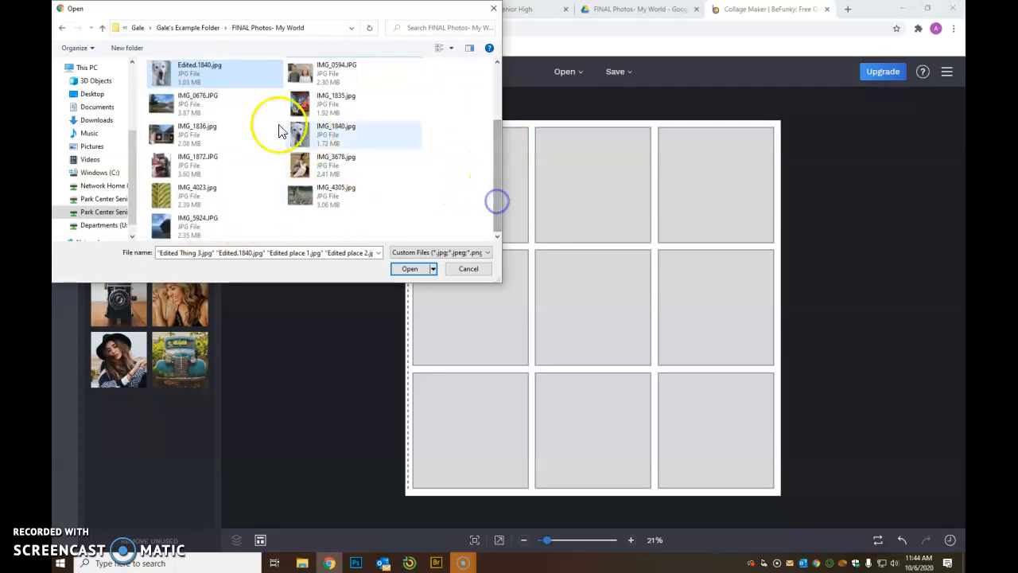
pyautogui.click(419, 270)
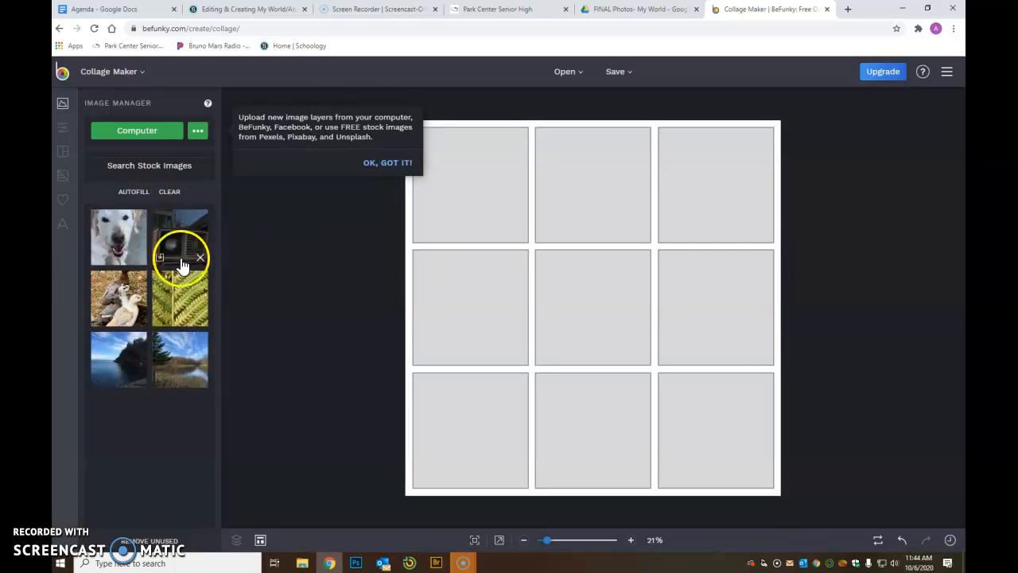
# - Place the dog, truck and fern photos in their cells and reframe the truck shot
pyautogui.moveTo(119, 231); pyautogui.dragTo(485, 299)
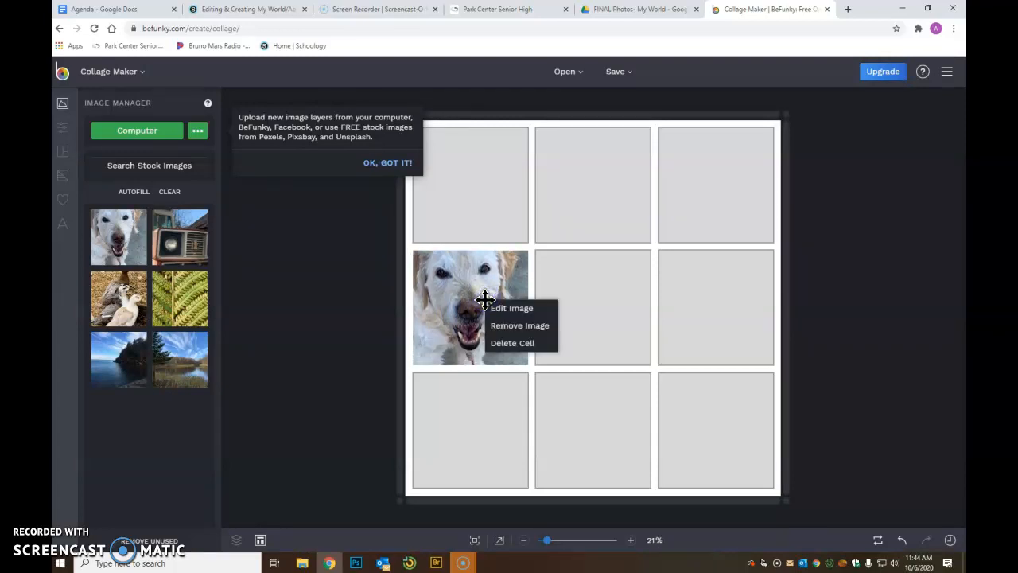
pyautogui.click(466, 297)
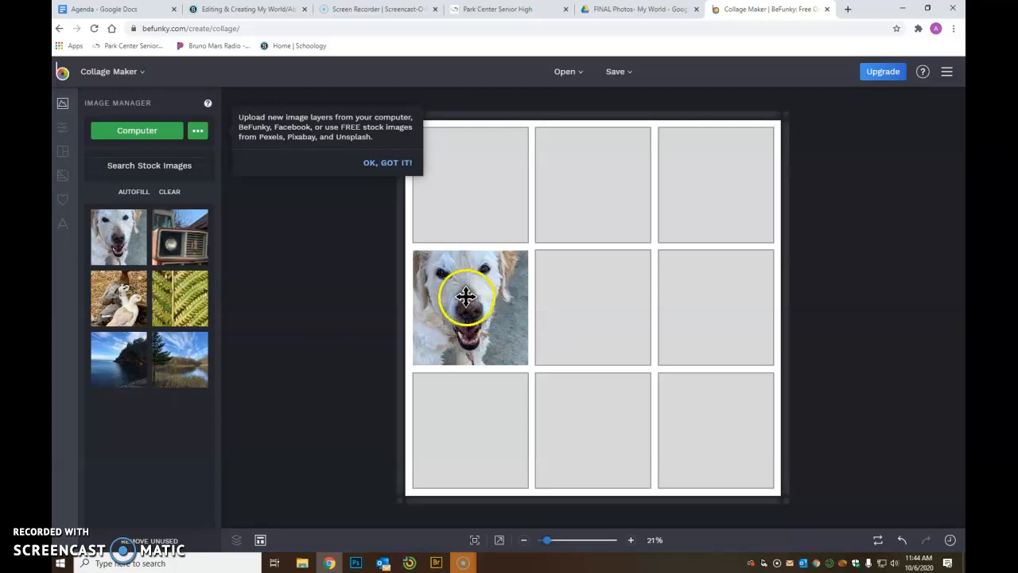
pyautogui.moveTo(227, 259); pyautogui.dragTo(699, 187)
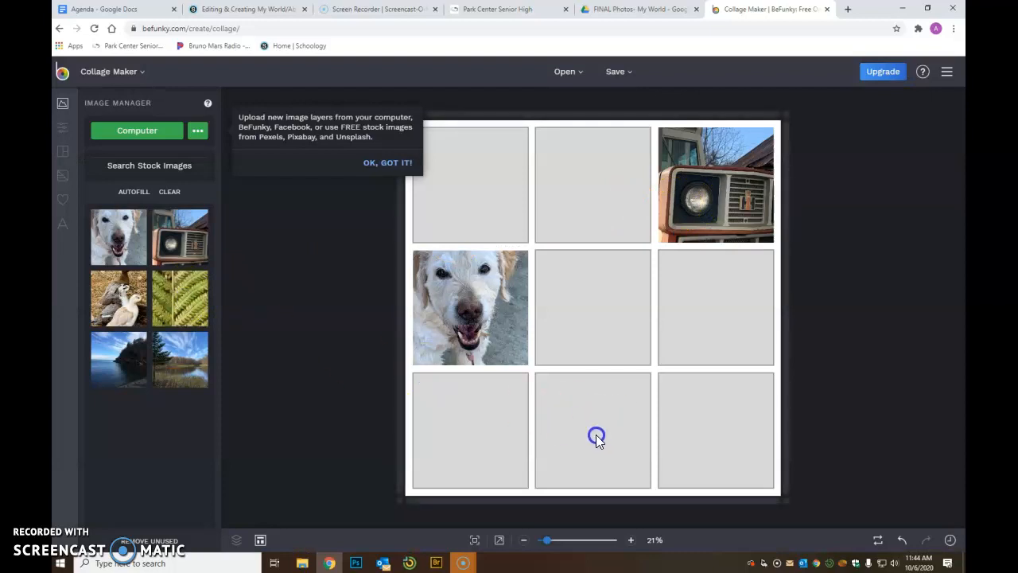
pyautogui.moveTo(195, 300); pyautogui.dragTo(615, 425)
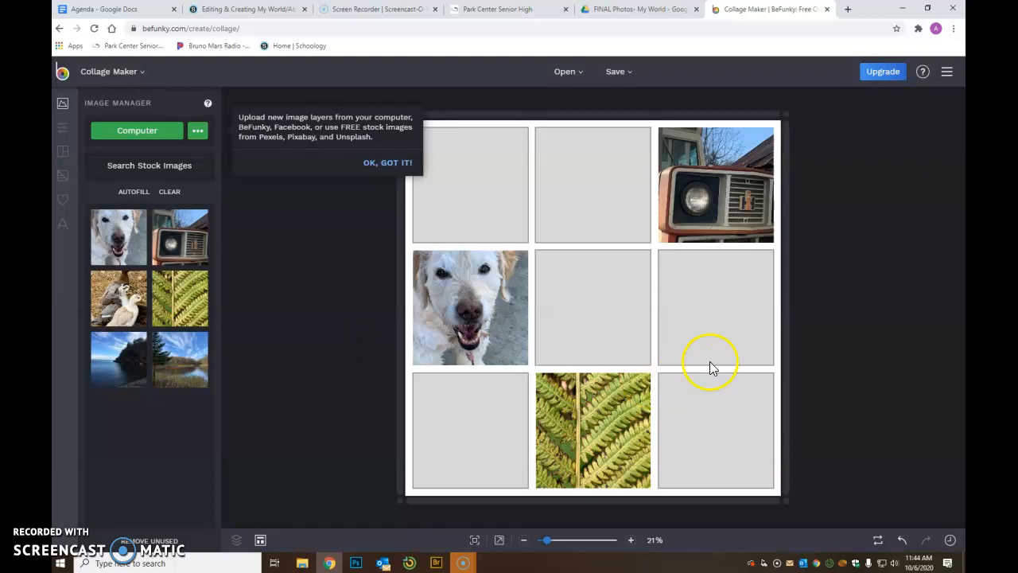
pyautogui.moveTo(655, 234); pyautogui.dragTo(737, 193)
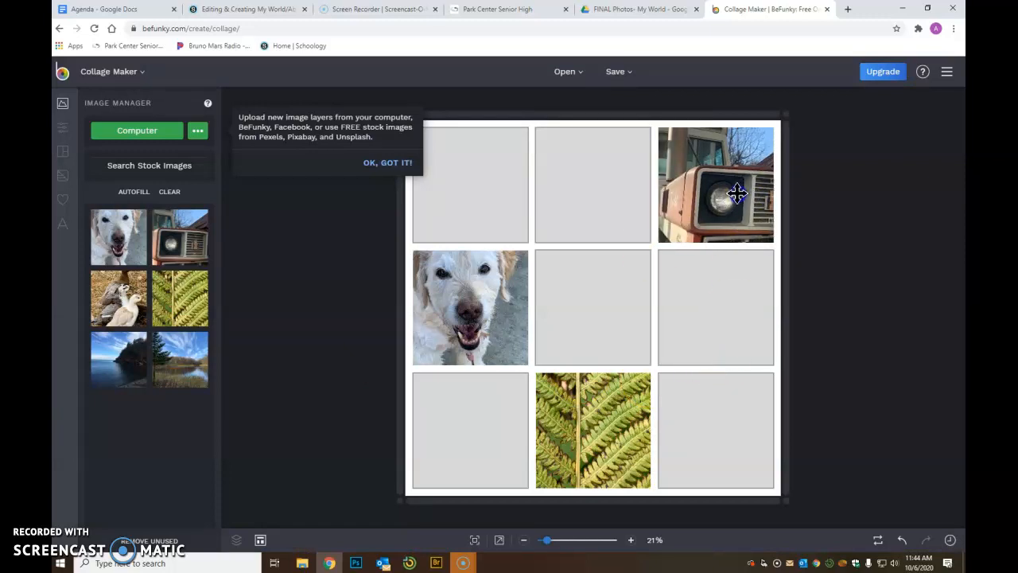
# - Place the lake, ducks and shoreline photos in the top-middle, middle-right and bottom-left cells
pyautogui.moveTo(203, 344); pyautogui.dragTo(582, 186)
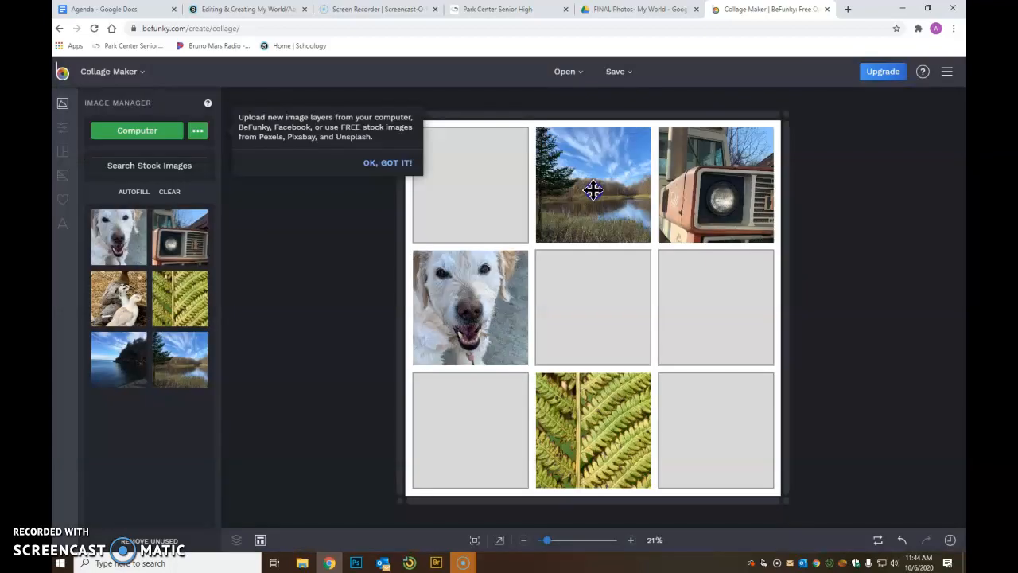
pyautogui.moveTo(109, 302); pyautogui.dragTo(715, 301)
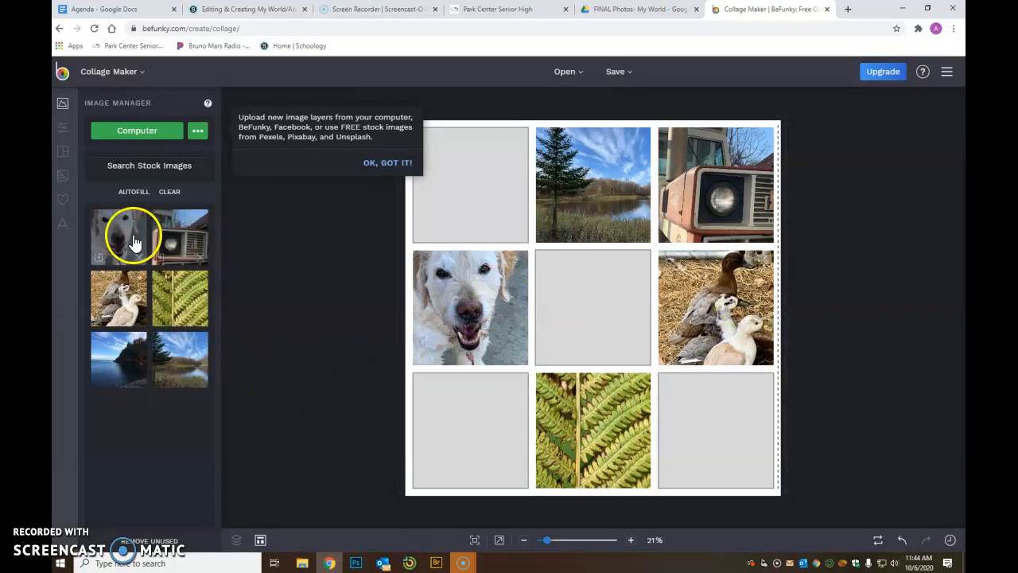
pyautogui.click(175, 373)
pyautogui.moveTo(175, 373); pyautogui.dragTo(470, 404)
pyautogui.click(398, 163)
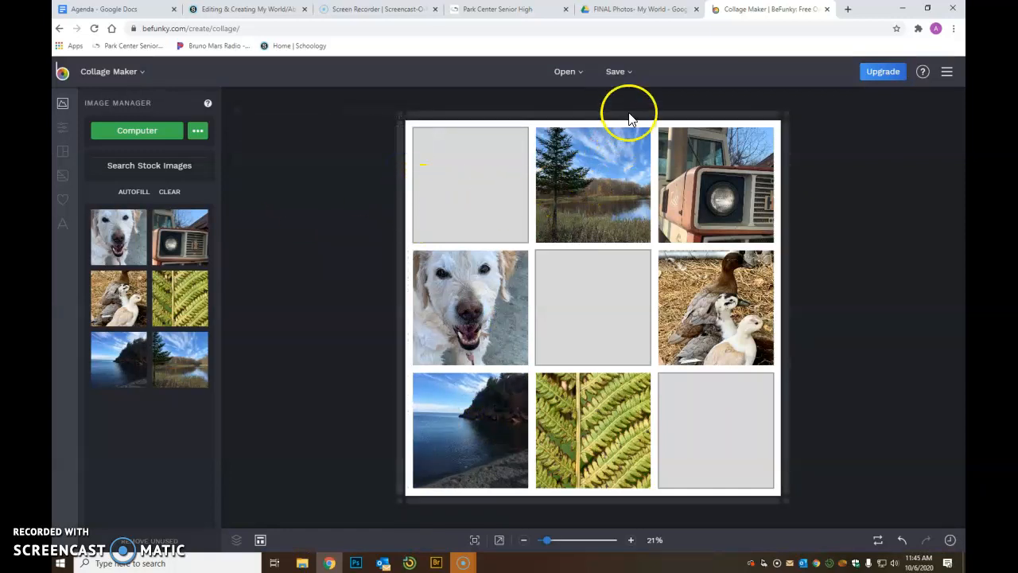
# - Download the collage as a JPG named with the student's name and open it
pyautogui.click(618, 74)
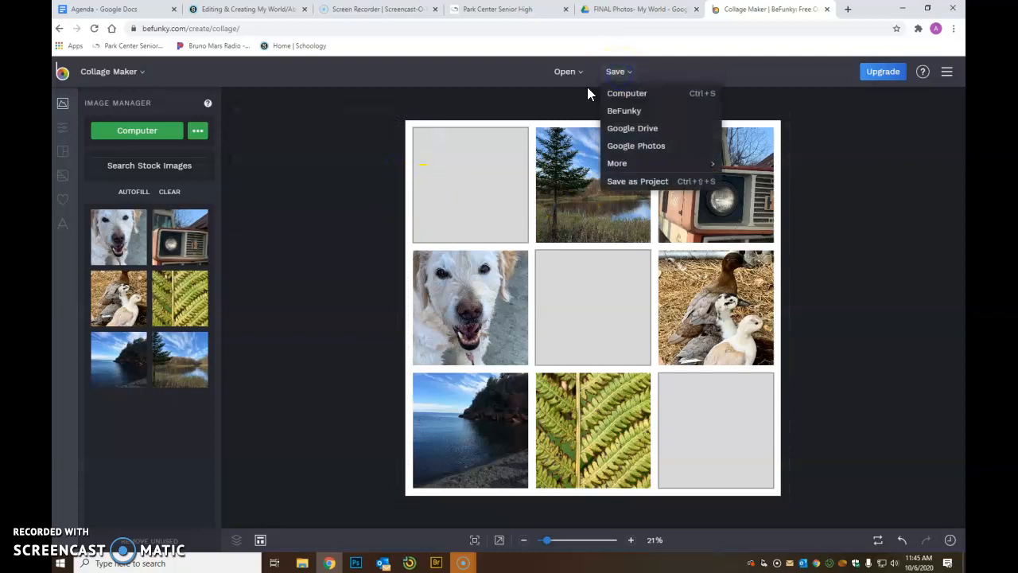
pyautogui.click(629, 94)
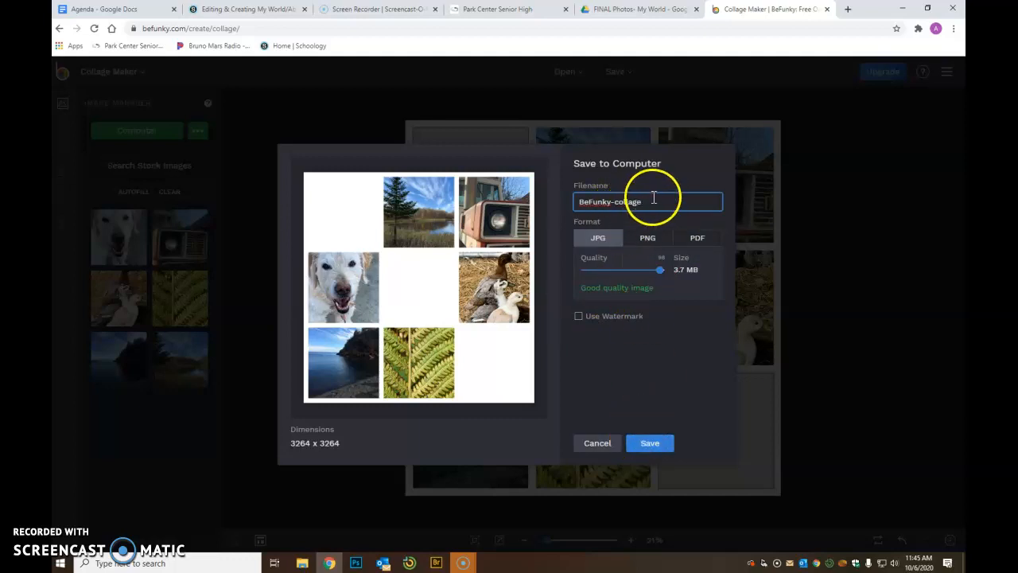
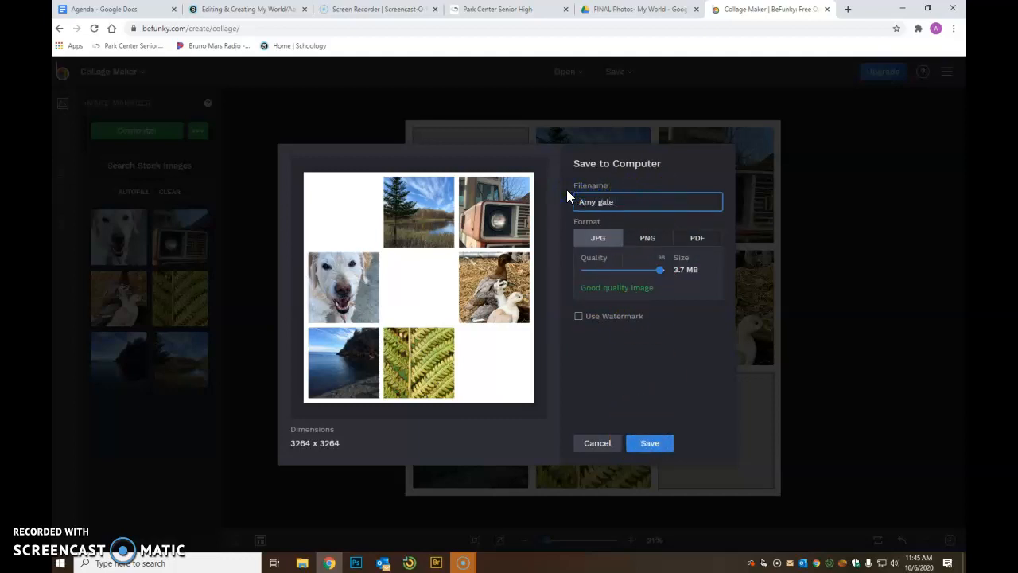
pyautogui.click(646, 447)
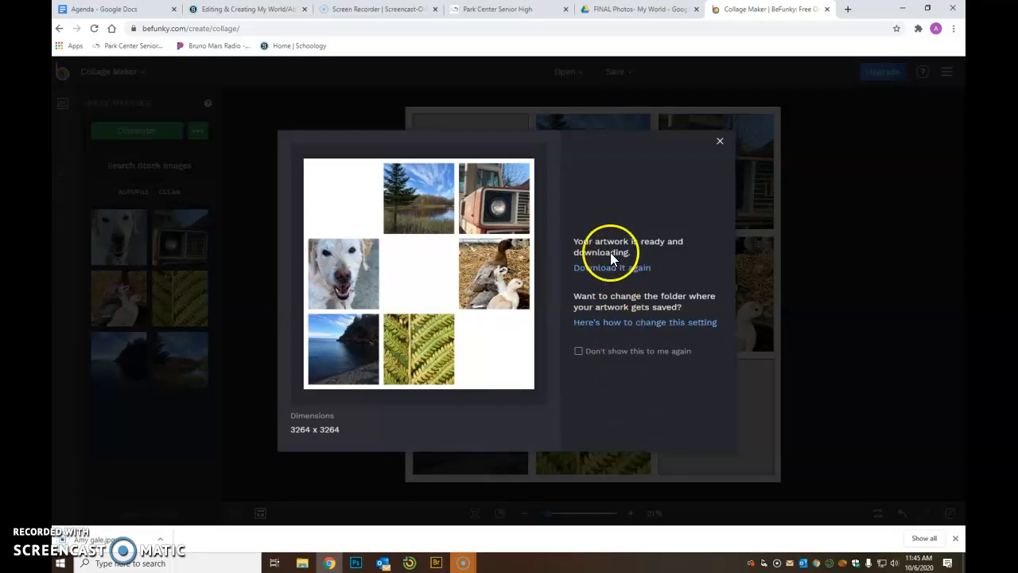
pyautogui.click(125, 543)
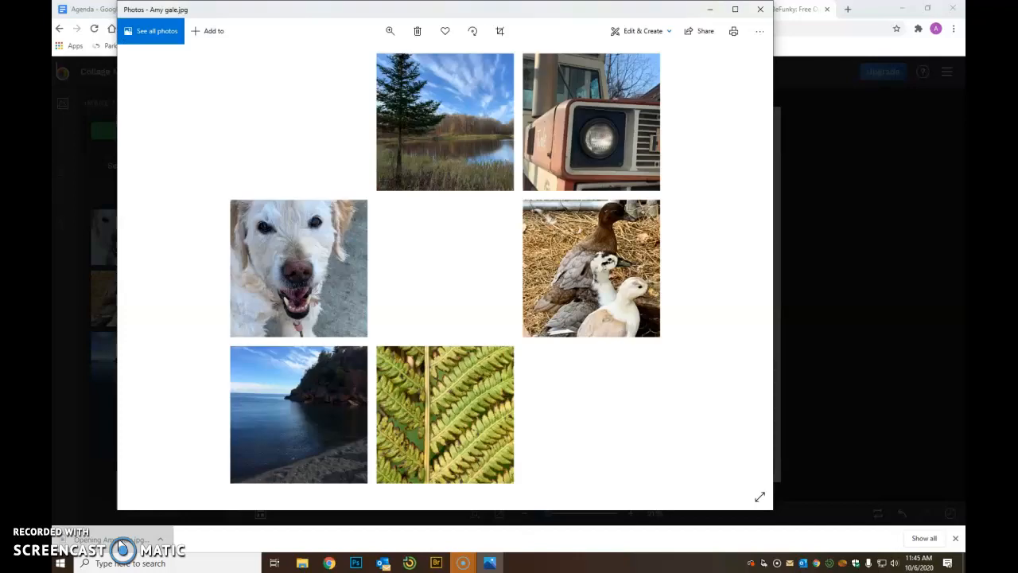
pyautogui.click(759, 32)
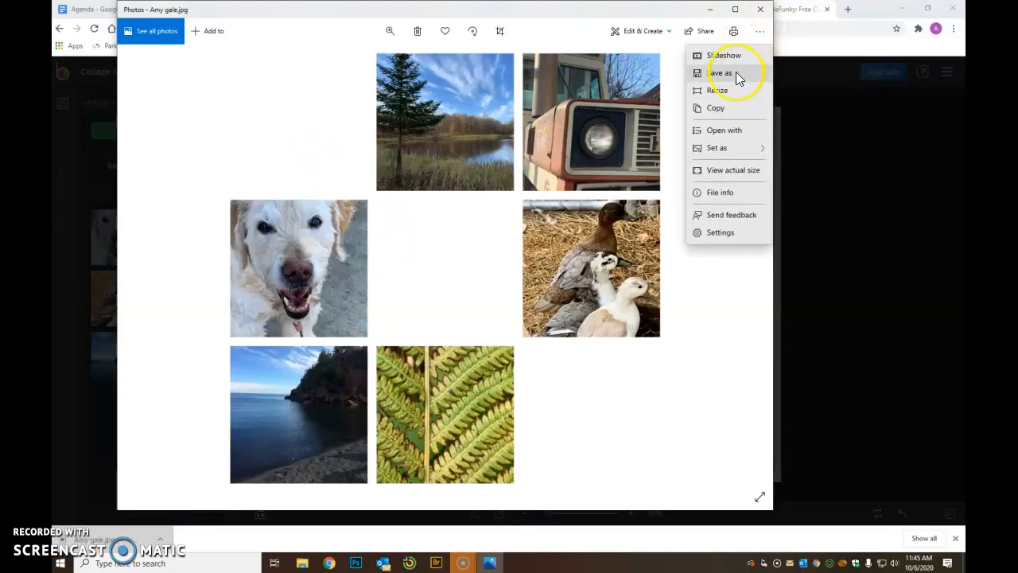
pyautogui.click(735, 72)
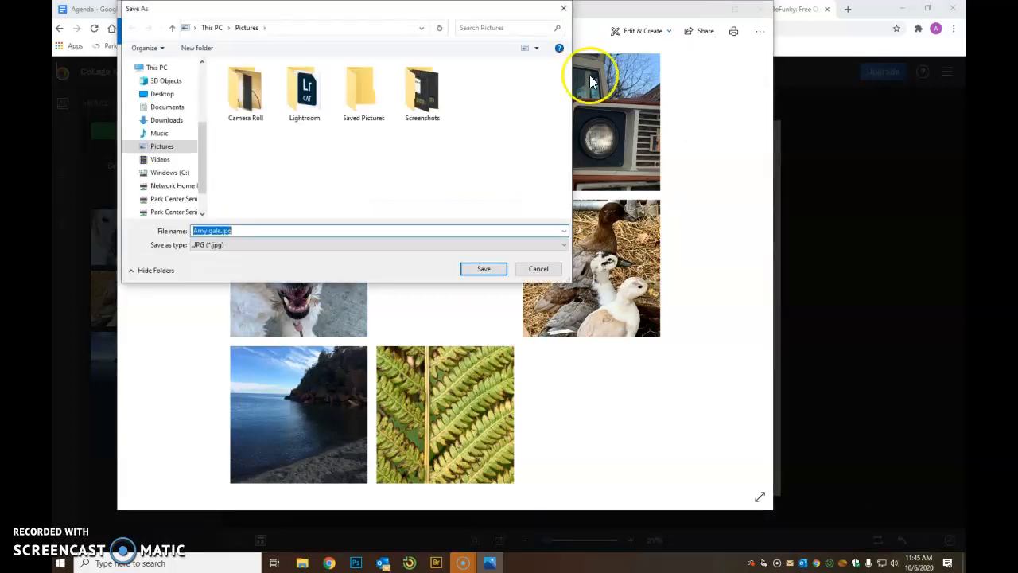
pyautogui.scroll(-1, 198, 183)
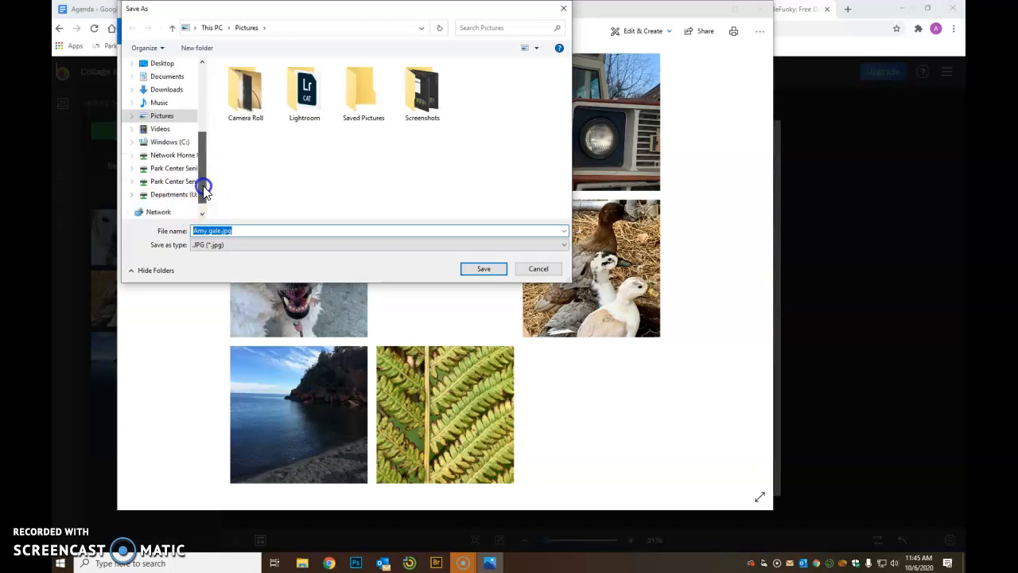
pyautogui.click(192, 169)
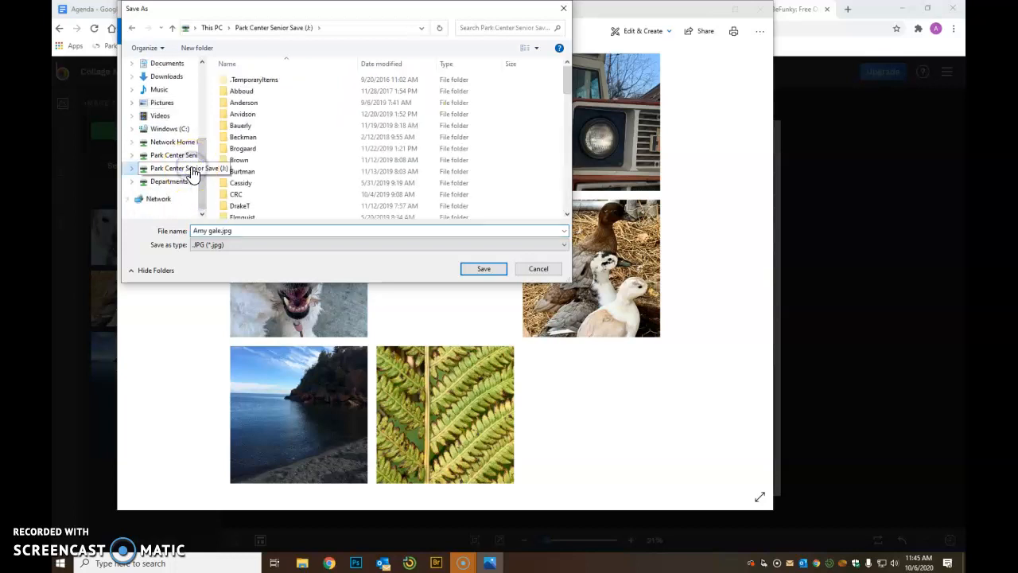
pyautogui.scroll(-2, 271, 190)
pyautogui.scroll(-2, 271, 191)
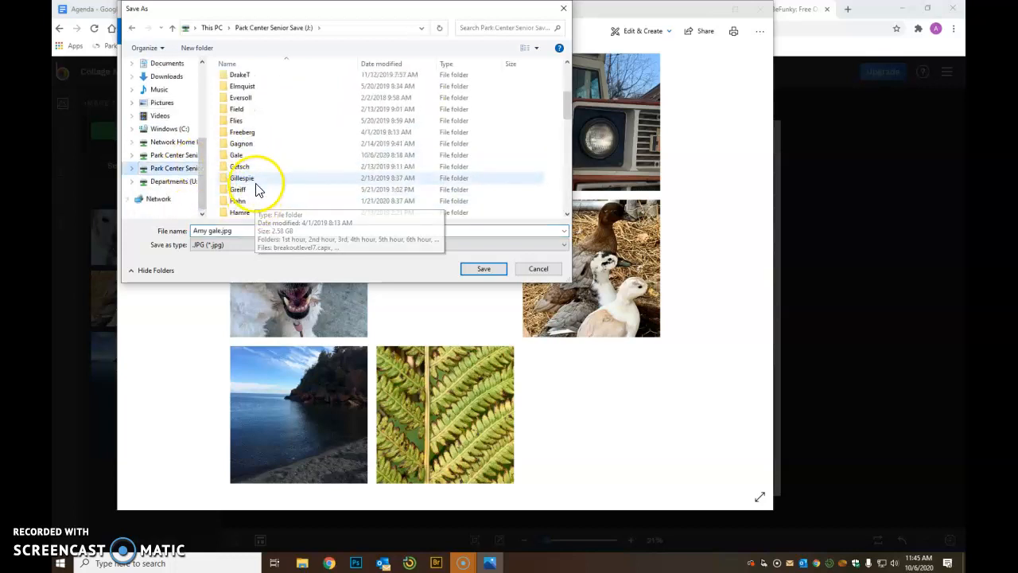
pyautogui.click(258, 157)
pyautogui.doubleClick(258, 156)
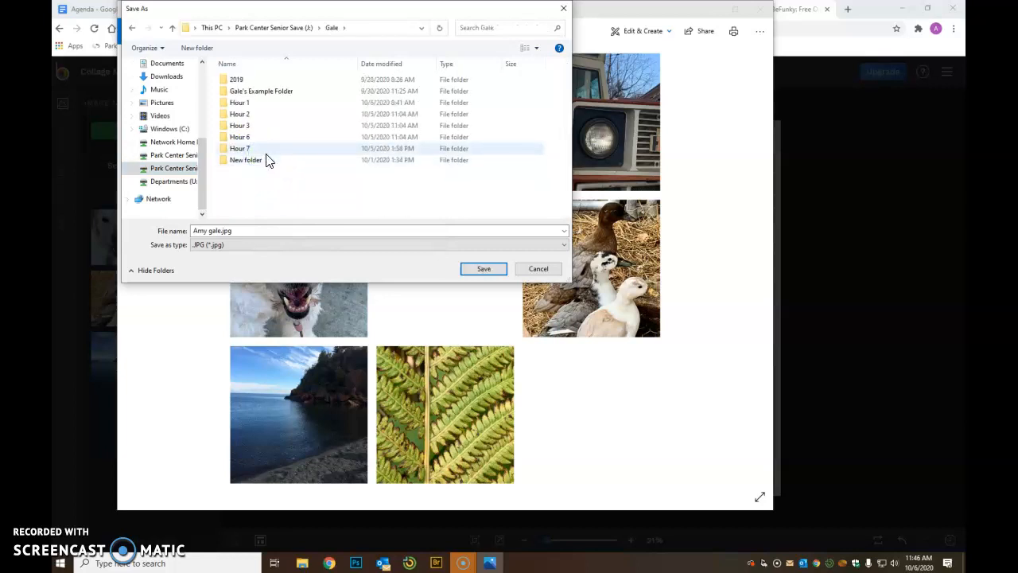
pyautogui.doubleClick(266, 104)
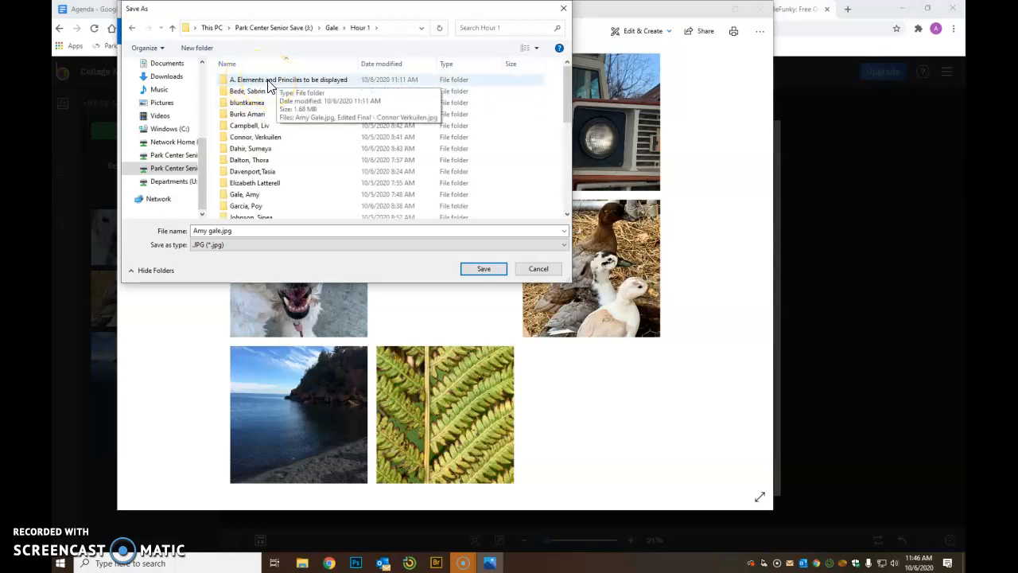
pyautogui.click(263, 94)
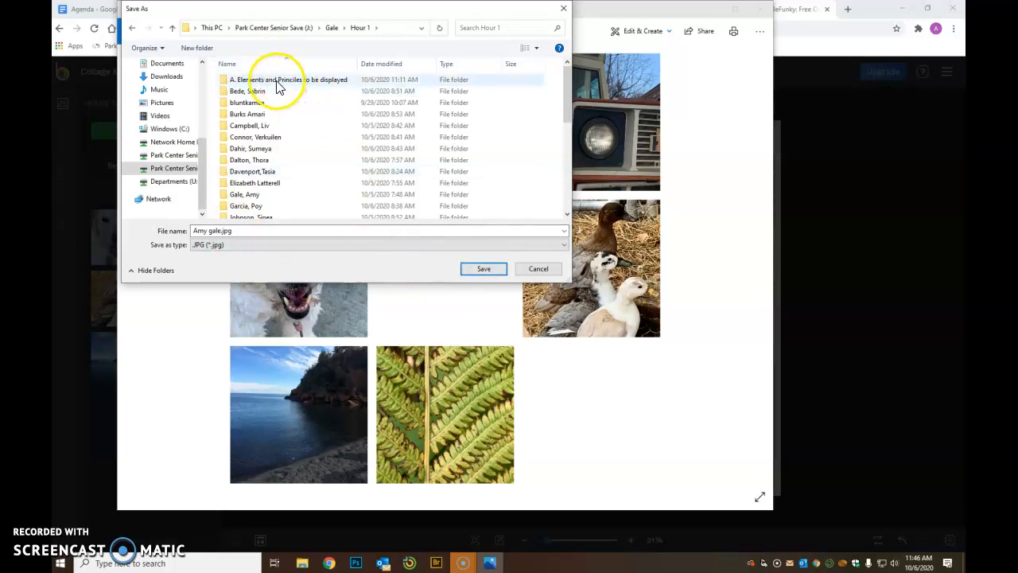
pyautogui.click(538, 271)
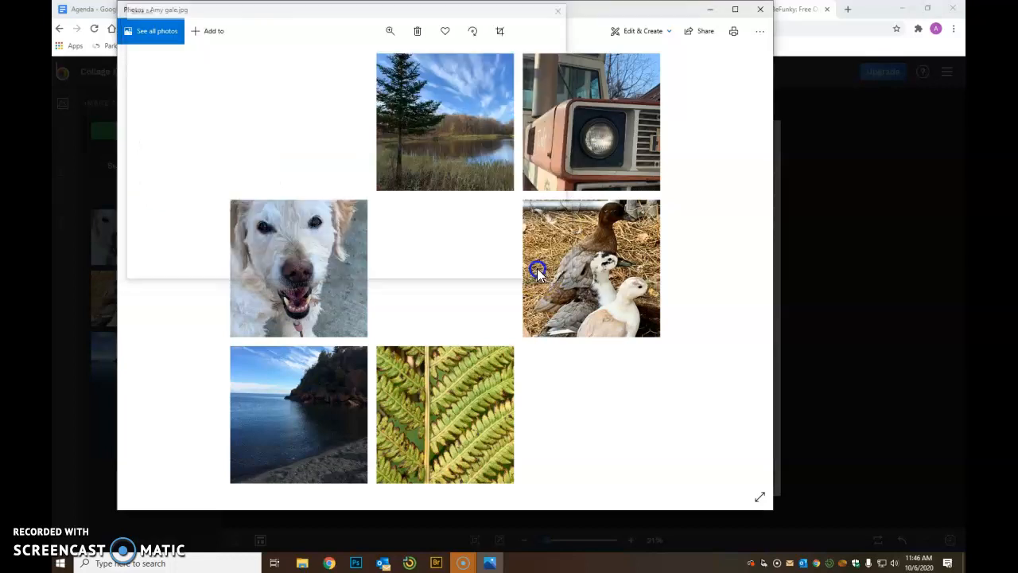